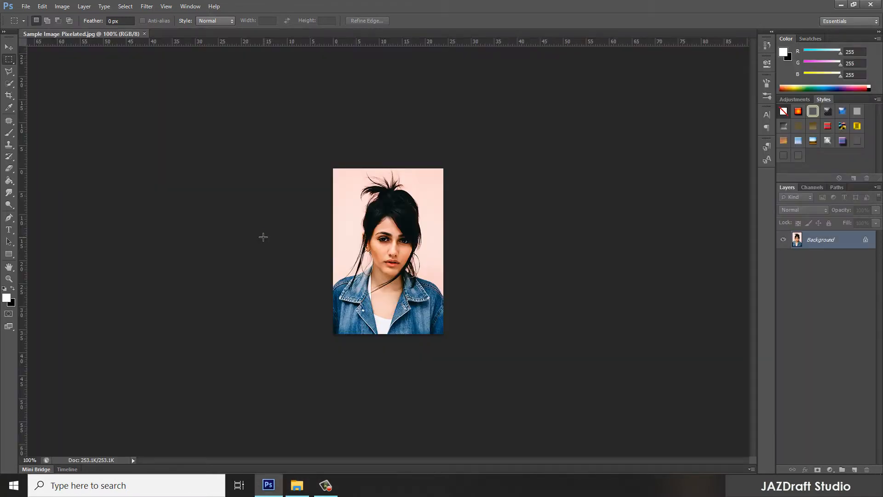
Convert the locked background into an editable layer named Girl Pixelated
key(ctrl+0)
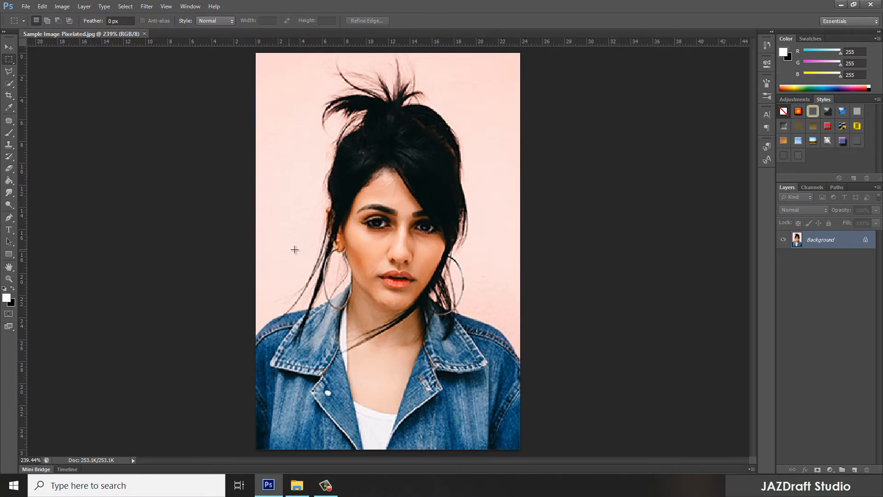
key(ctrl+plus)
key(ctrl+equal)
key(ctrl+equal)
key(ctrl+equal)
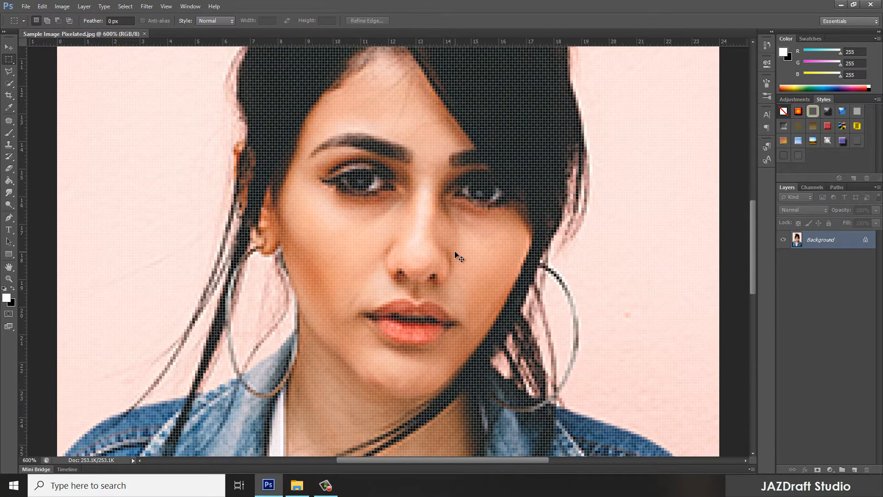
key(ctrl+minus)
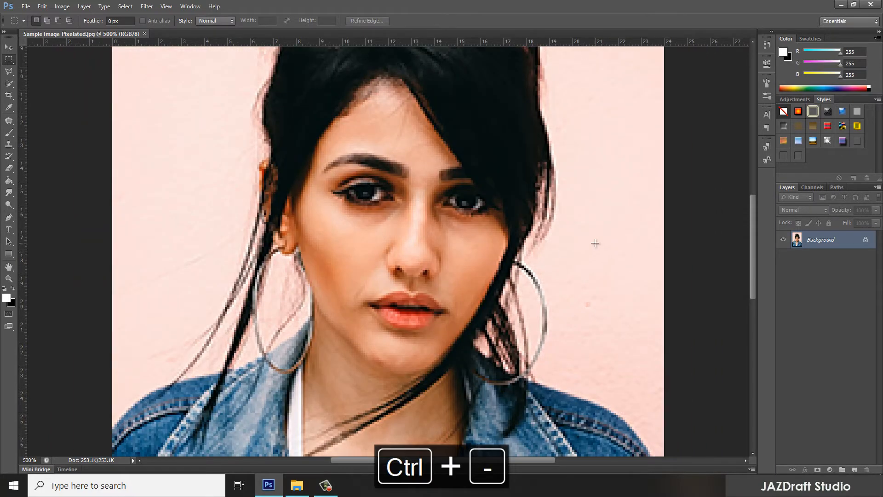
double_click(866, 242)
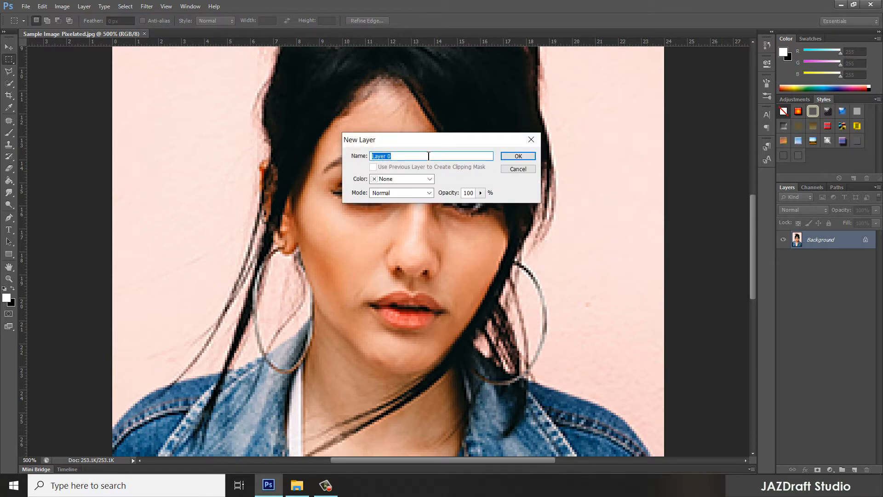
text(Gir)
key(BackSpace)
click(517, 156)
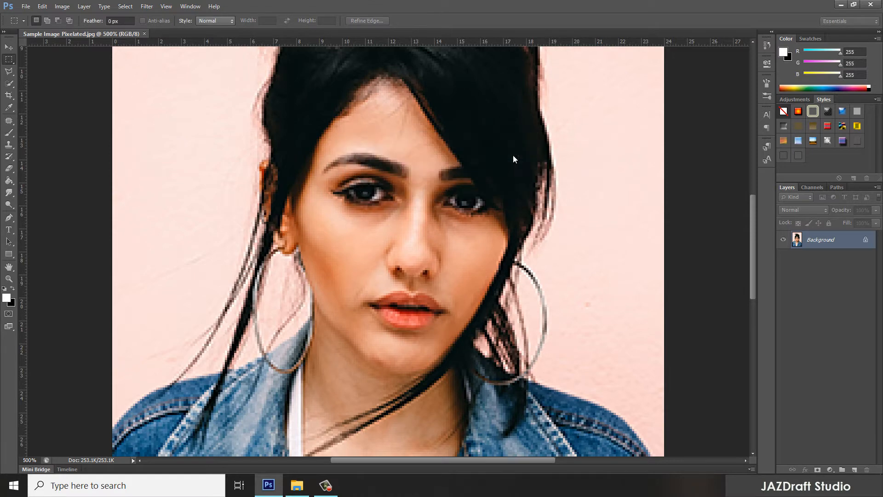
Resample the image to a resolution of 150 pixels/inch with Bicubic Automatic, keeping constrained proportions
click(61, 7)
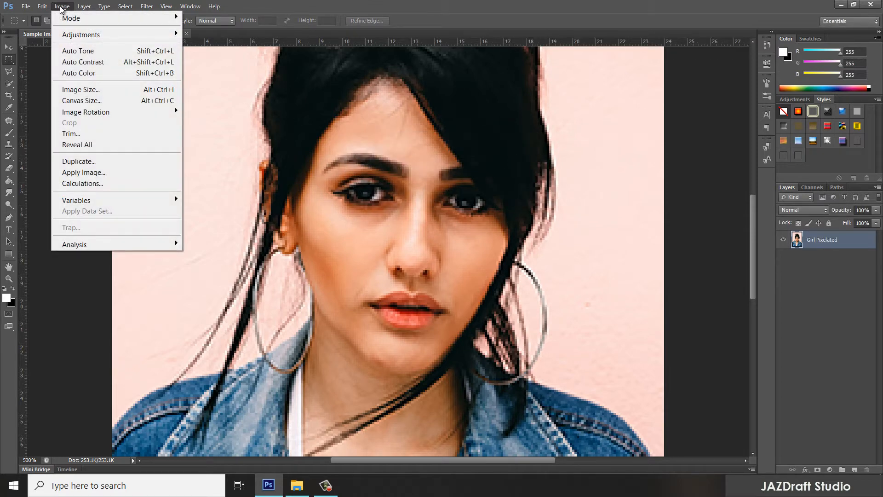
click(79, 91)
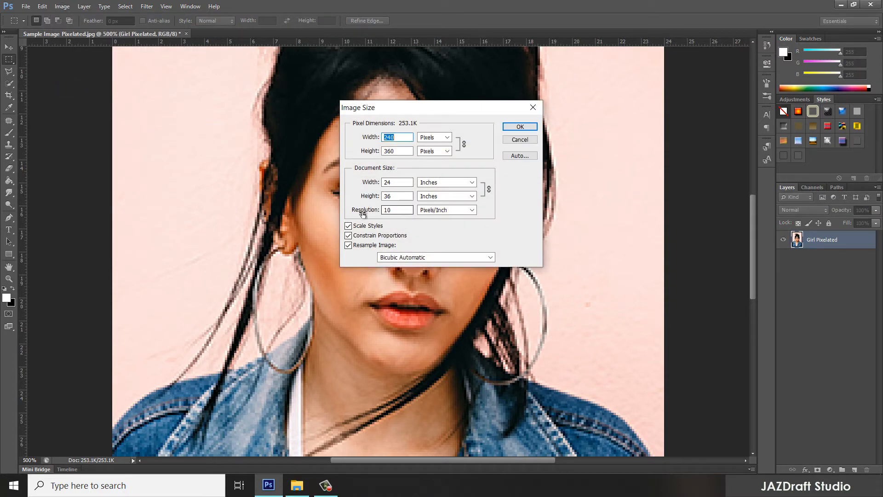
drag(399, 210, 349, 211)
text(150)
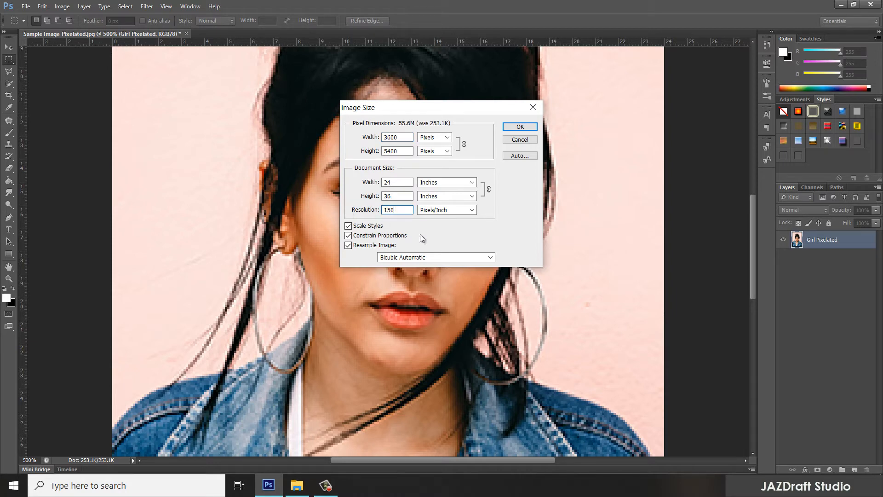
click(398, 259)
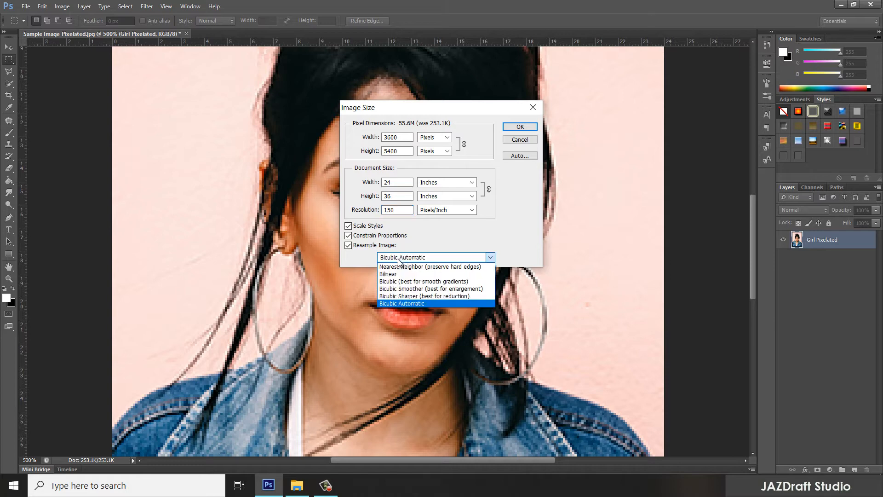
click(434, 257)
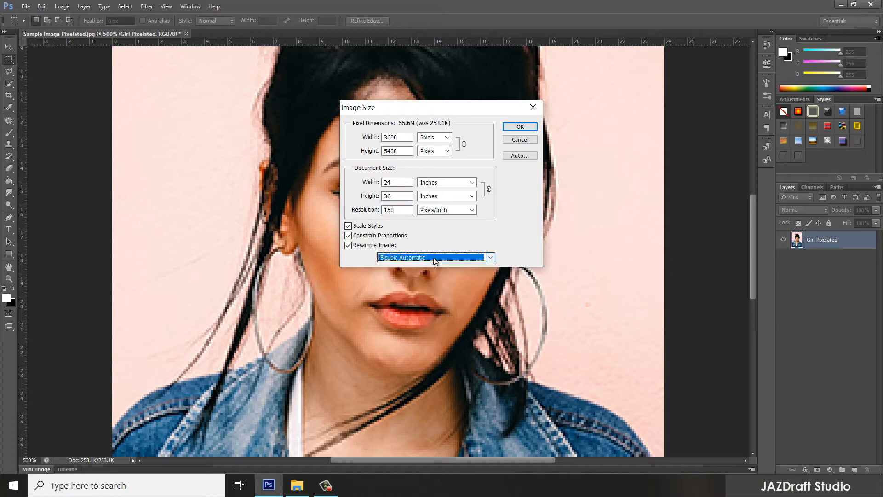
click(522, 127)
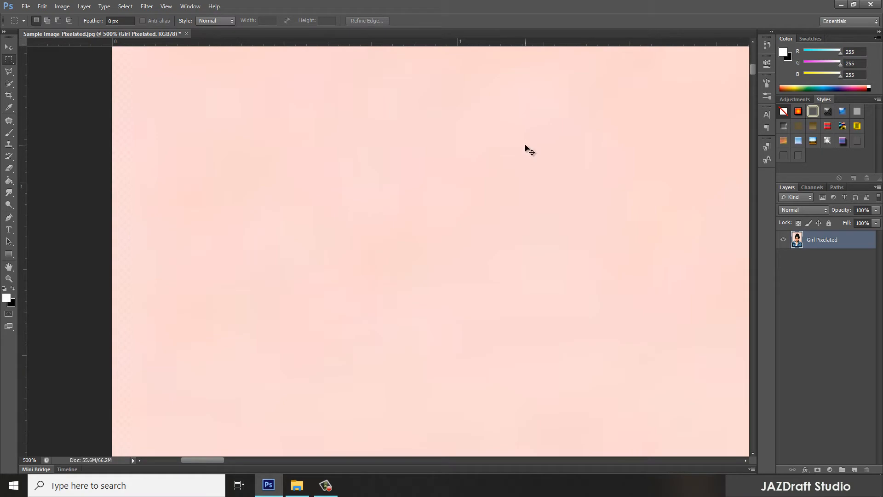
Start a Smart Sharpen filter on the portrait with Amount 149%, Radius 5.1 px and Remove set to Lens Blur
key(ctrl+0)
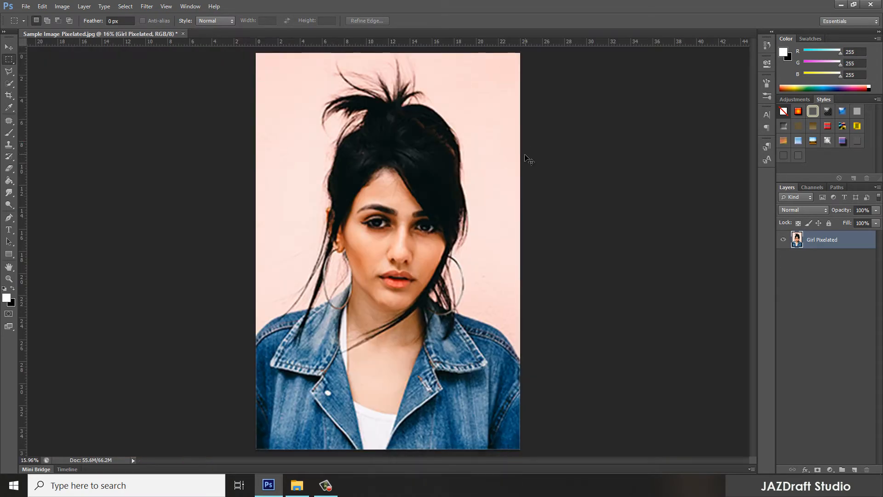
key(ctrl+equal)
key(ctrl+equal)
key(ctrl+equal)
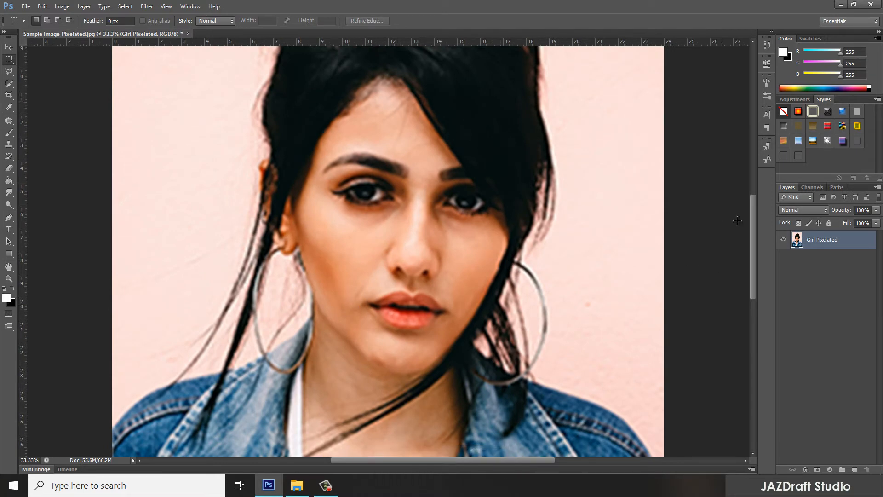
drag(753, 227, 754, 220)
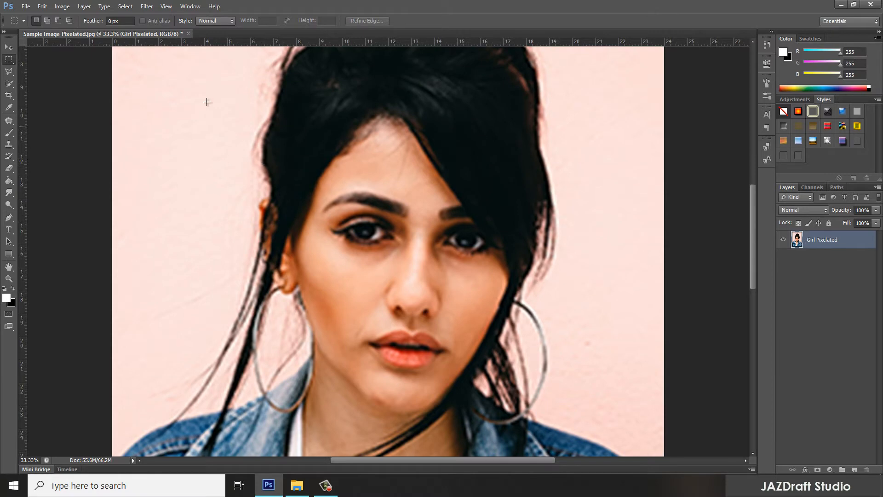
click(147, 7)
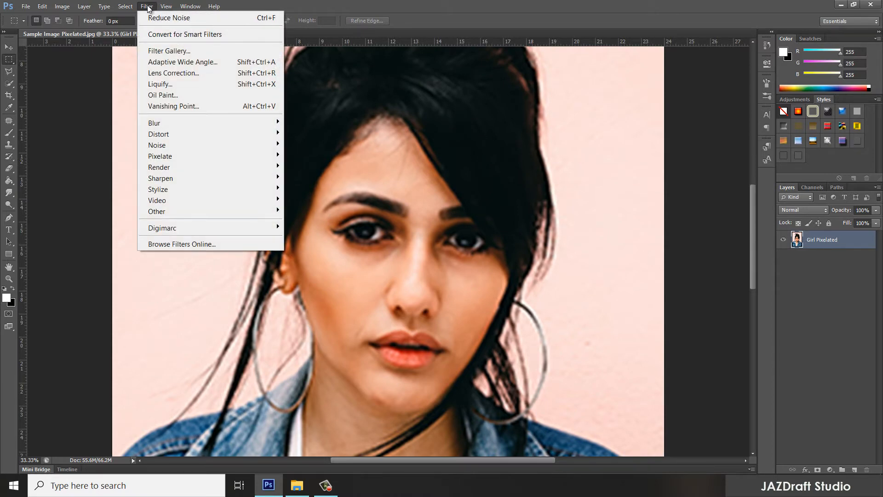
mouse_move(173, 179)
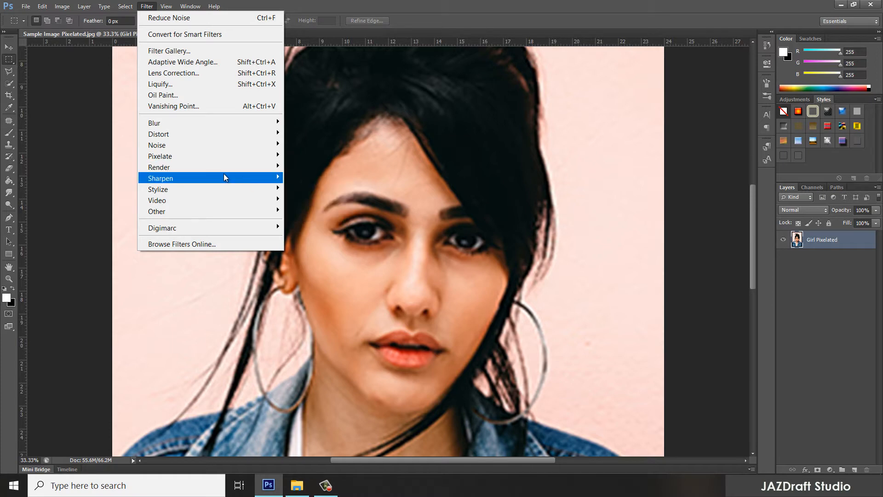
mouse_move(224, 177)
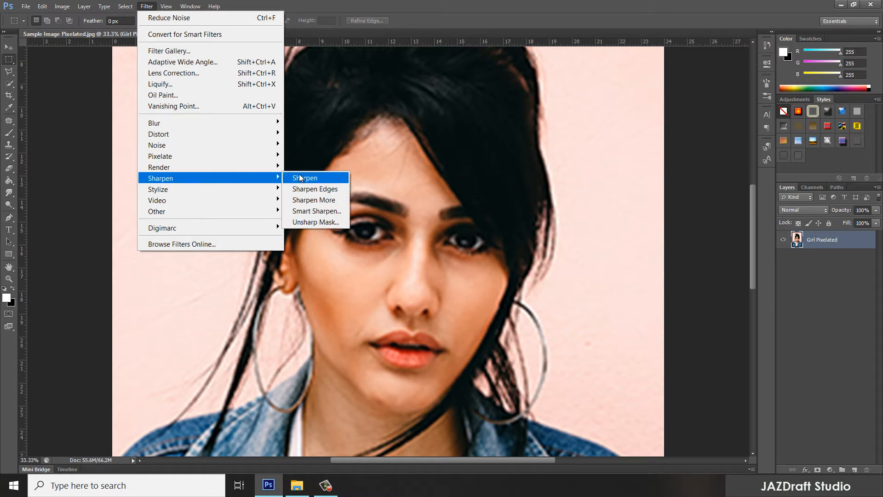
click(311, 212)
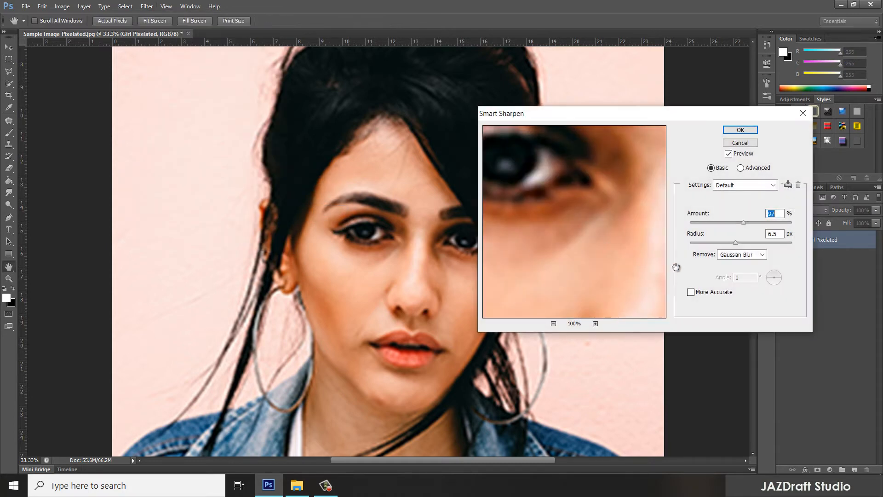
drag(651, 114, 703, 110)
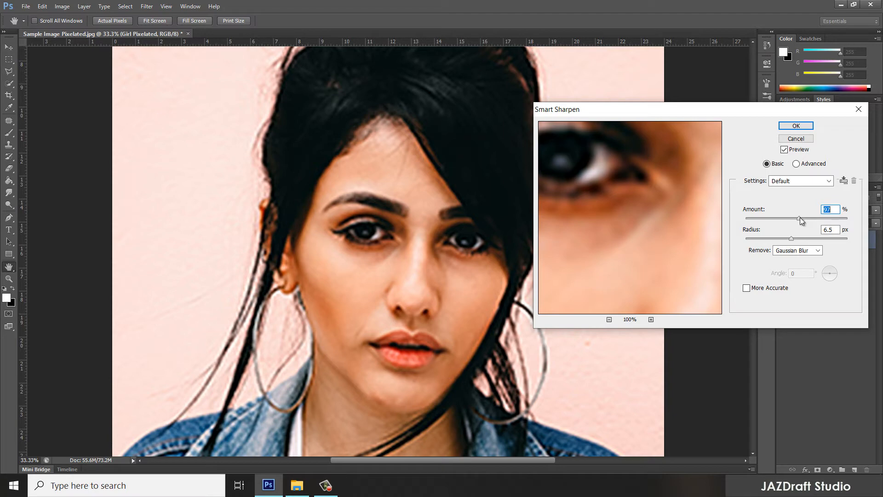
drag(807, 217, 787, 239)
click(816, 251)
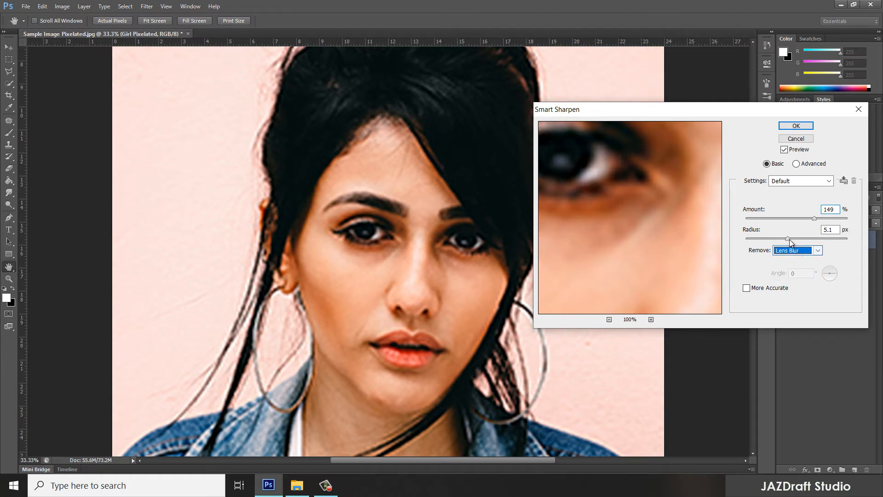
Refine the Smart Sharpen to Amount 152% and Radius 9.1 px, keeping Lens Blur removal, and apply it
mouse_move(789, 239)
mouse_down()
mouse_move(779, 241)
mouse_move(812, 241)
mouse_move(802, 239)
mouse_up()
drag(593, 185, 630, 209)
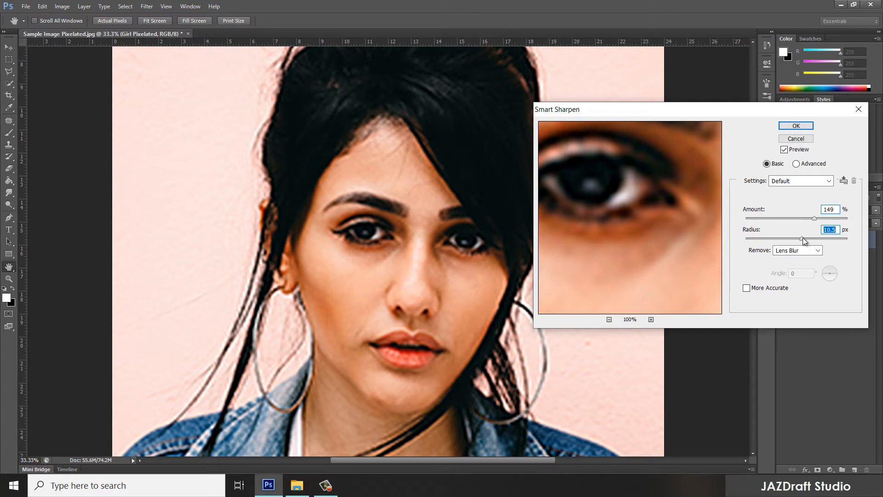
drag(802, 237, 804, 238)
click(819, 250)
click(820, 250)
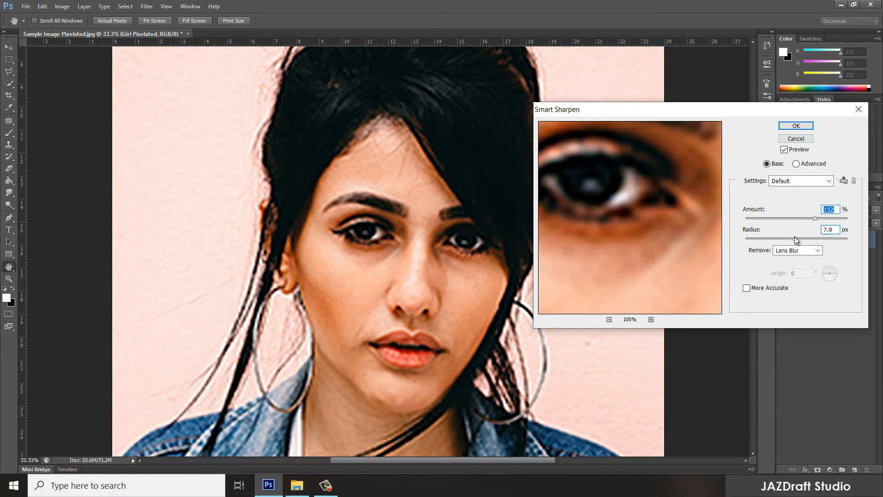
drag(794, 237, 784, 238)
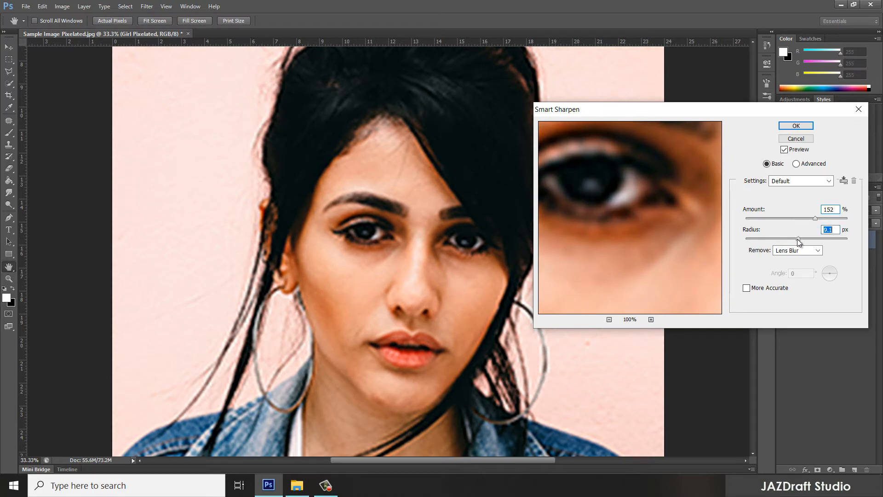
click(797, 239)
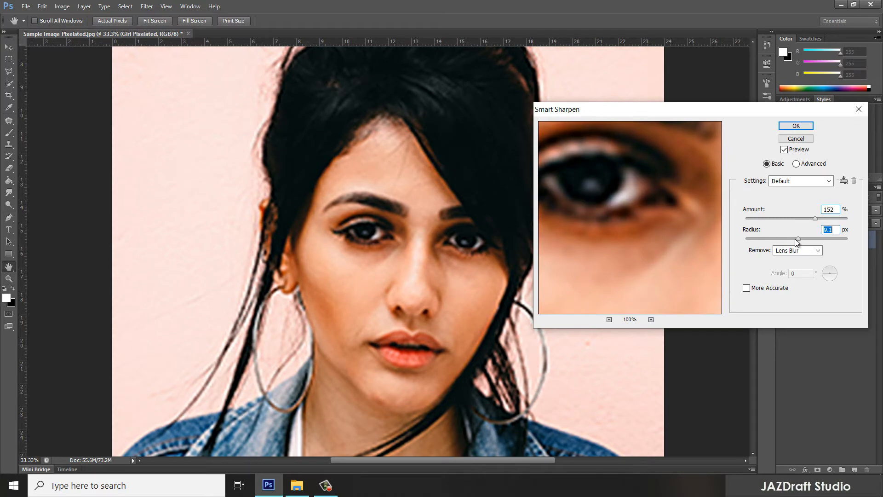
click(802, 128)
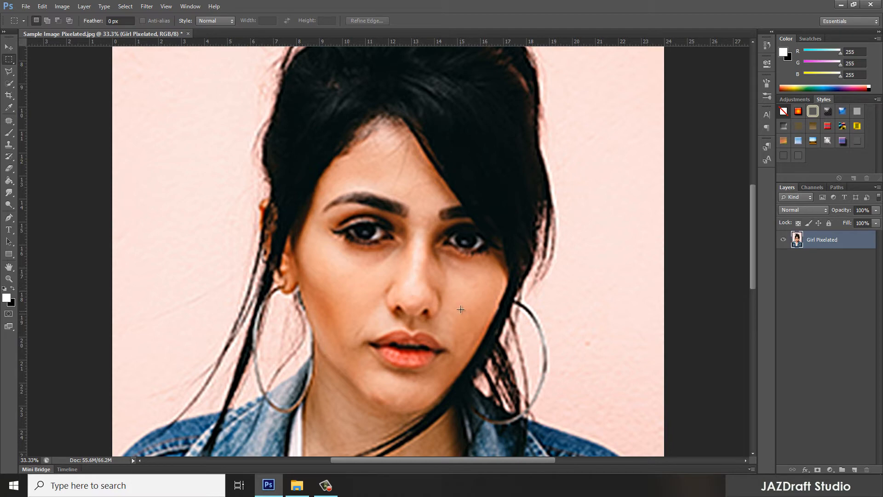
Start a Reduce Noise filter on the portrait with Reduce Color Noise at 7% and Sharpen Details at 92%
key(ctrl+minus)
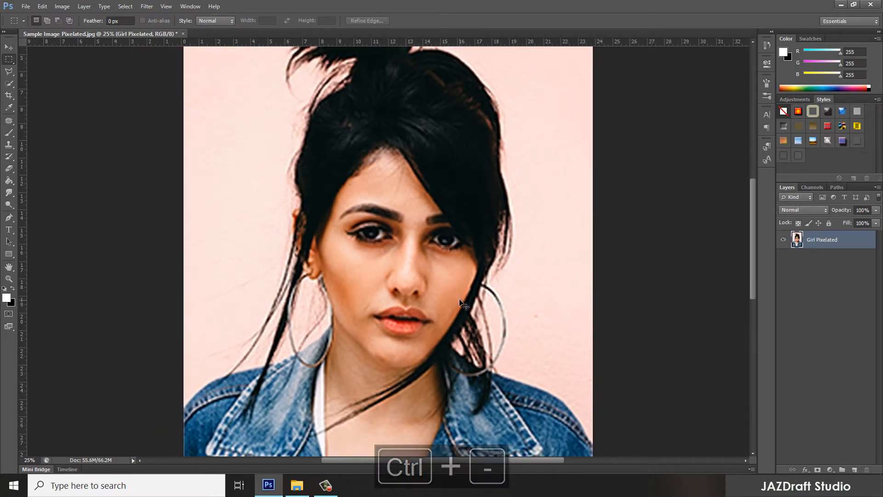
key(ctrl+minus)
key(ctrl+0)
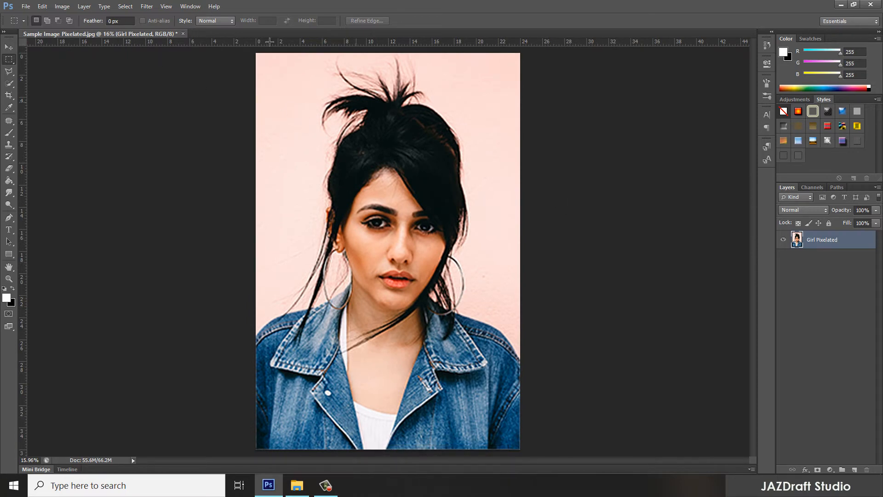
click(166, 6)
mouse_move(147, 9)
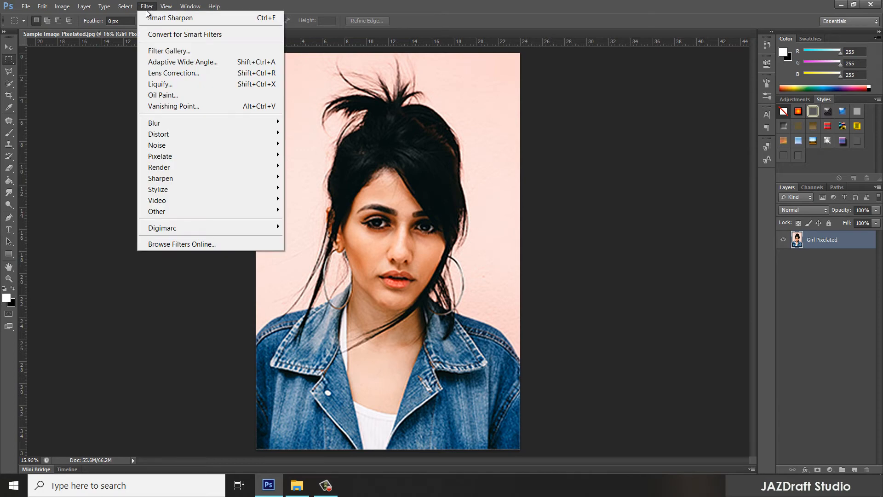
mouse_move(167, 147)
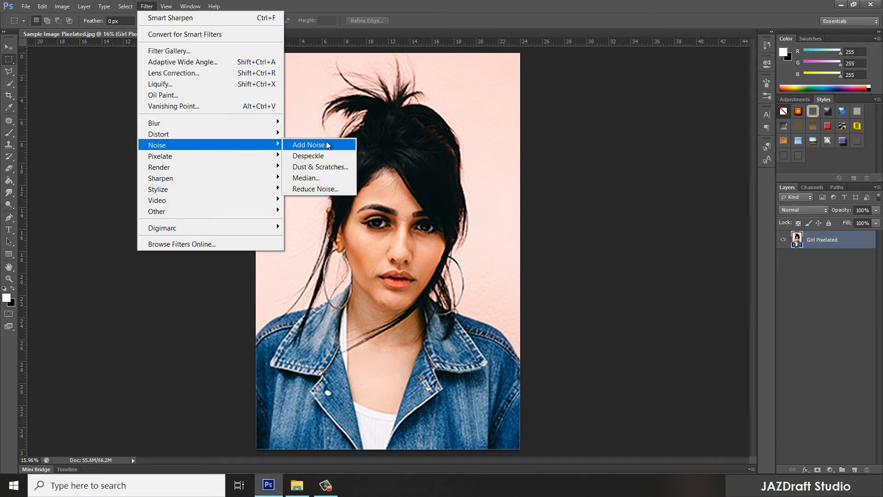
click(307, 189)
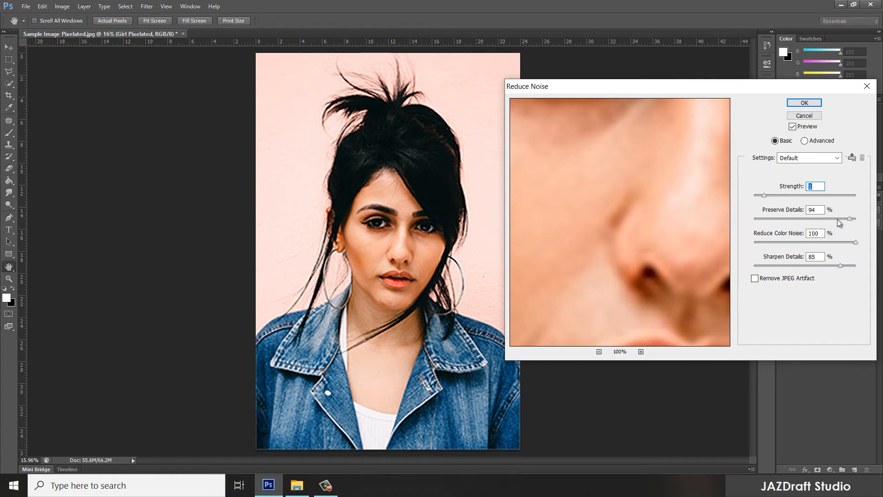
click(789, 242)
drag(683, 252, 643, 255)
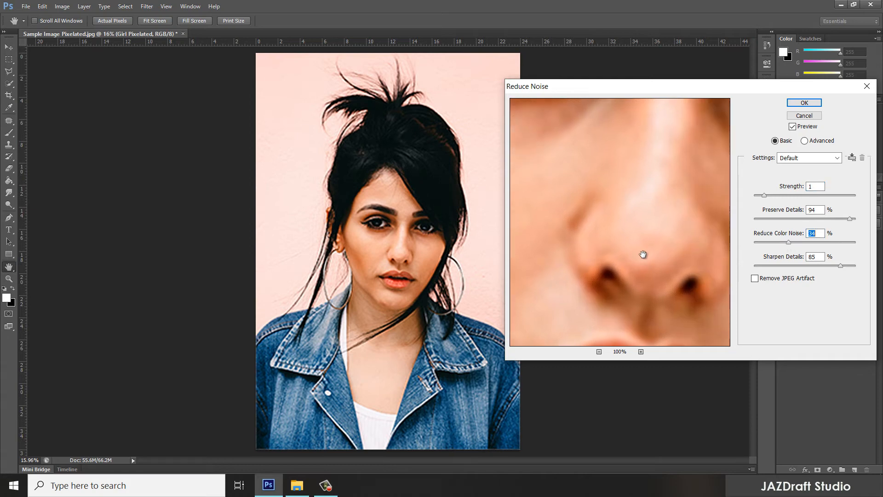
click(761, 243)
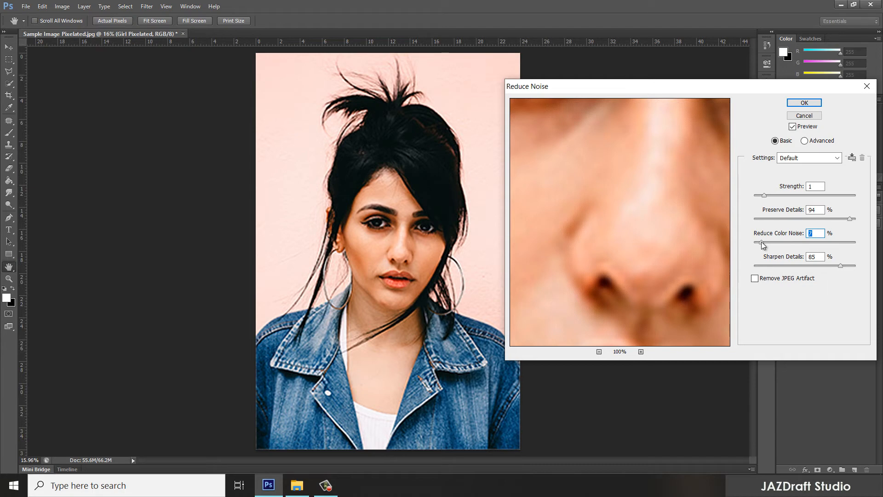
click(849, 267)
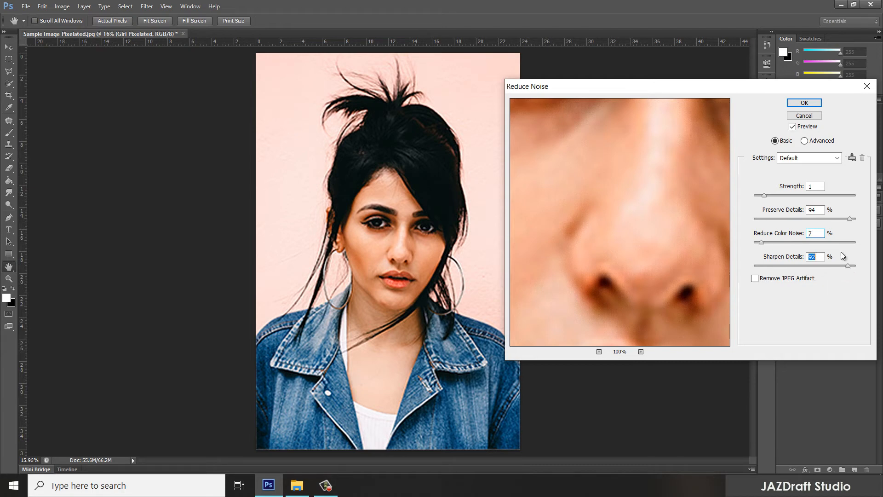
Set the Reduce Noise Strength to 5, check the nose and eye areas in the preview, and apply the filter
click(788, 196)
click(799, 196)
drag(688, 192, 616, 219)
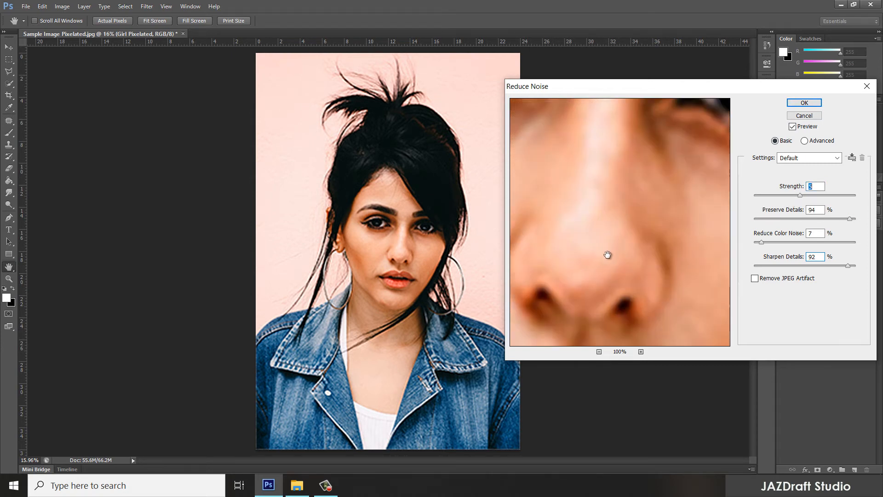
drag(607, 255, 602, 271)
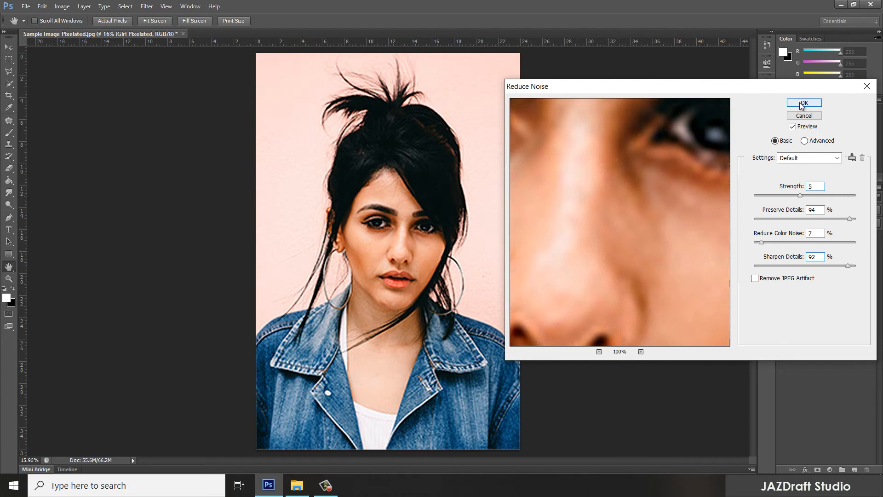
click(803, 103)
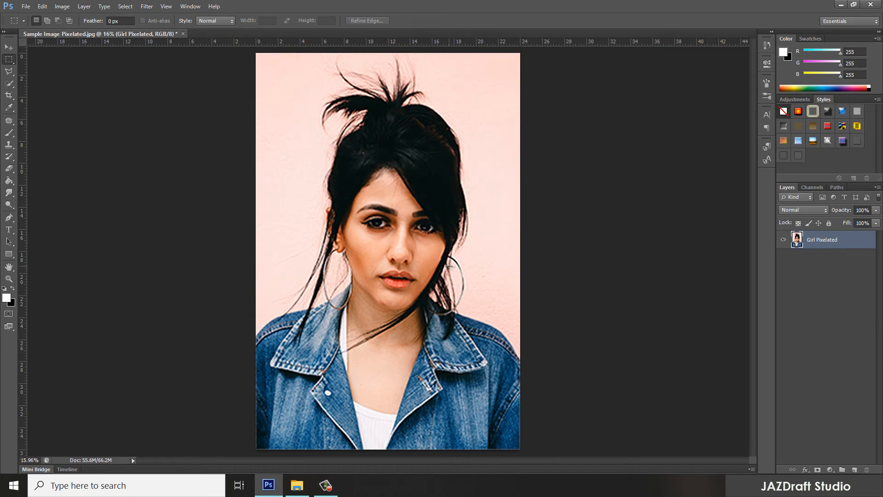
Start saving the smoothed portrait as a new file in JPEG format
key(ctrl+equal)
key(ctrl+equal)
key(ctrl+equal)
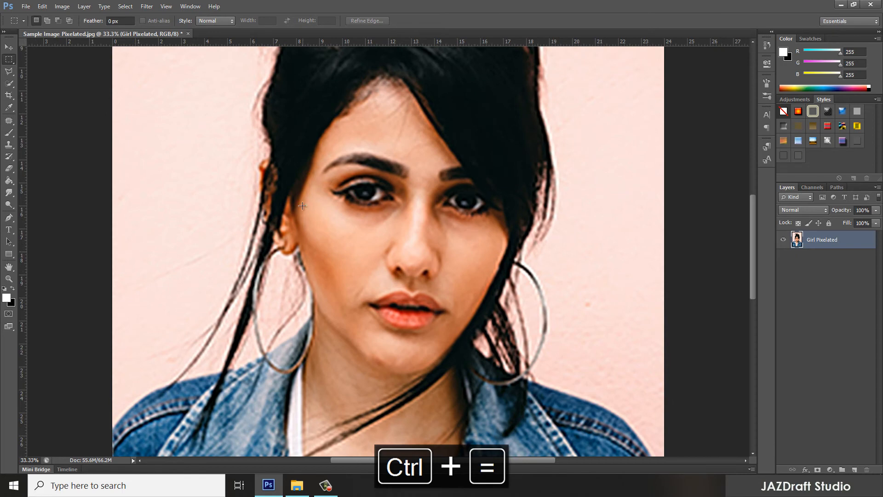
click(26, 6)
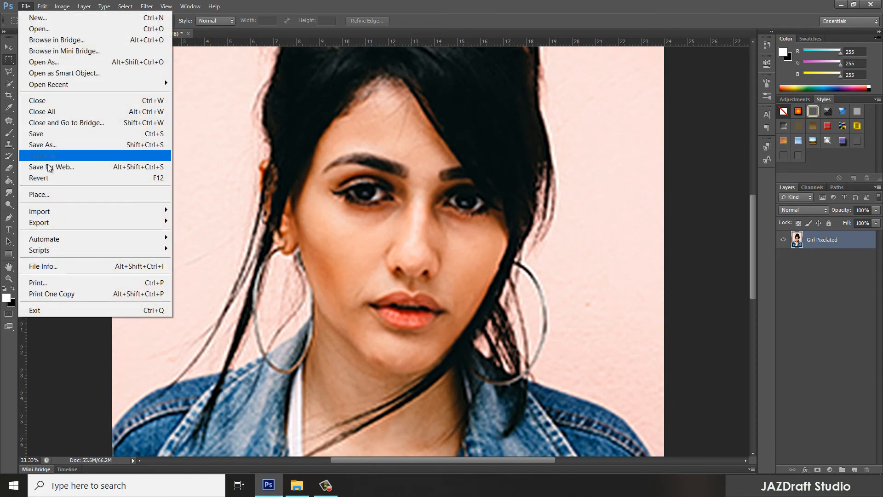
click(44, 144)
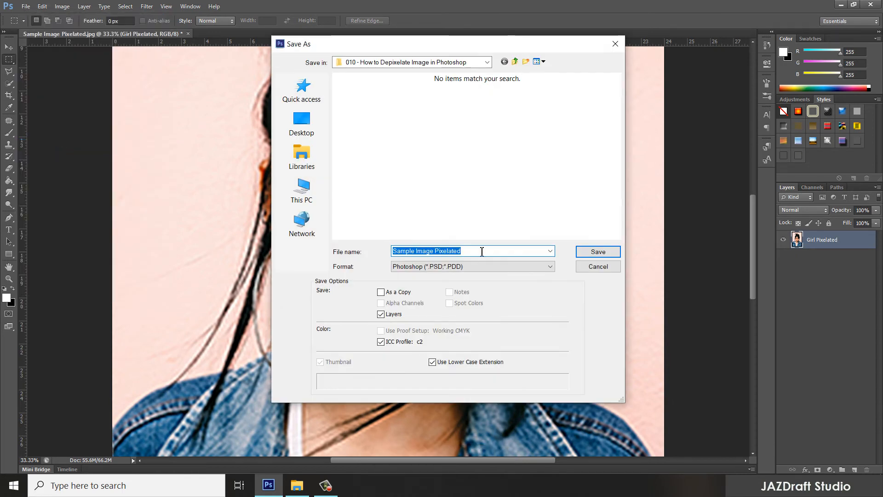
click(481, 252)
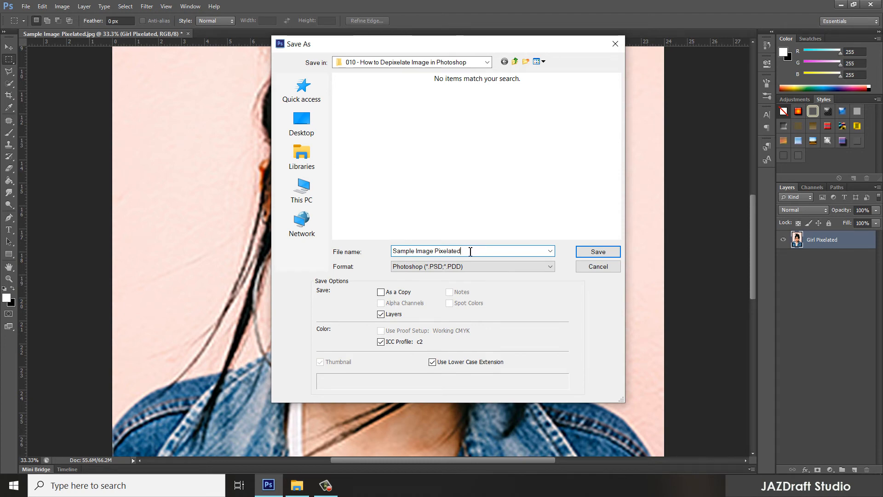
drag(469, 252, 435, 252)
click(449, 266)
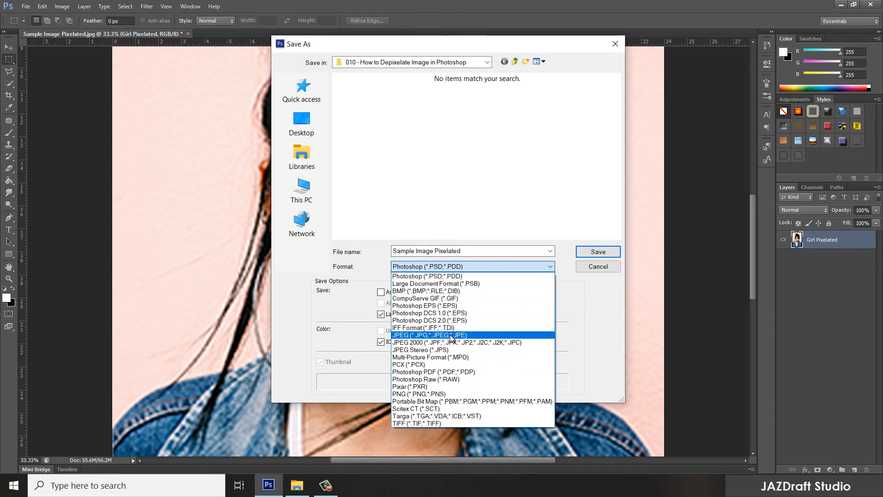
click(430, 334)
Name the JPEG copy "Sample Image Pixelated edited" and save it in the current folder
click(476, 252)
drag(476, 252, 467, 254)
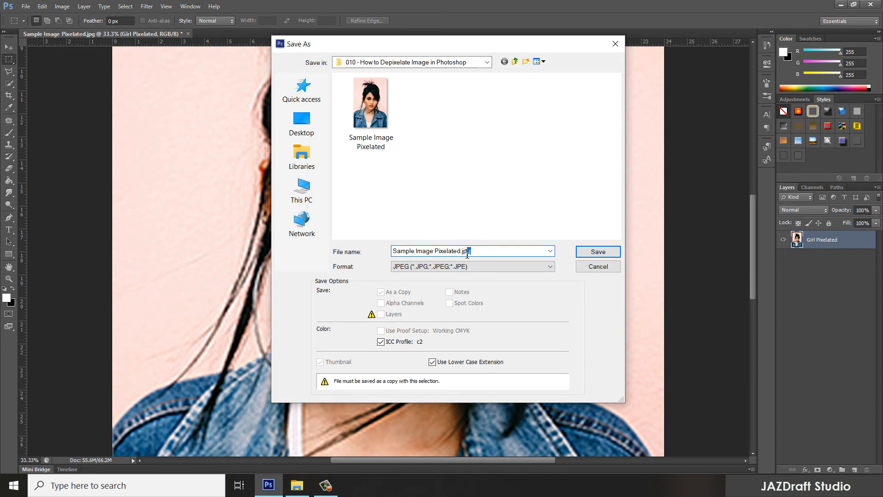
key(BackSpace)
text(edited)
click(602, 252)
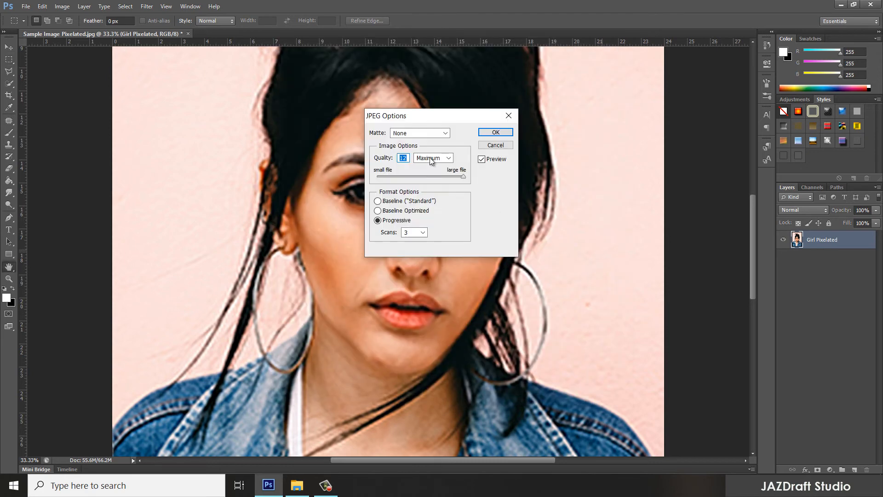
Confirm the JPEG options with Quality 12 (Maximum)
click(436, 160)
click(438, 160)
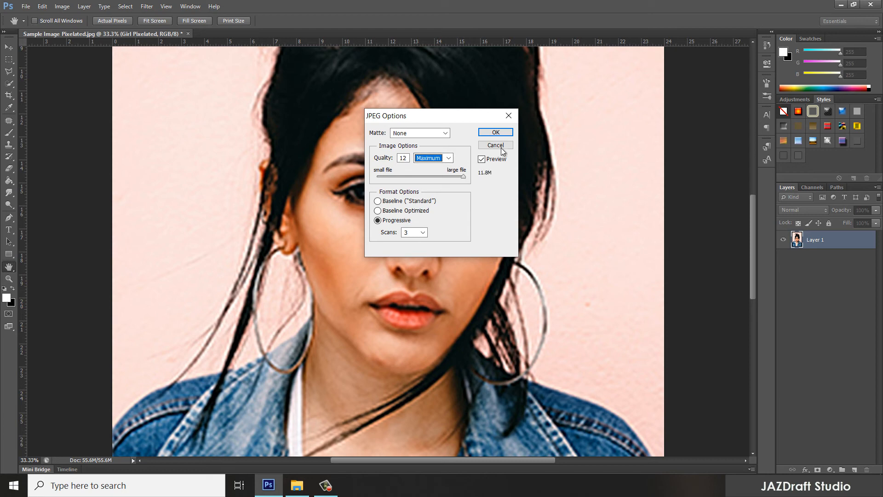
click(495, 132)
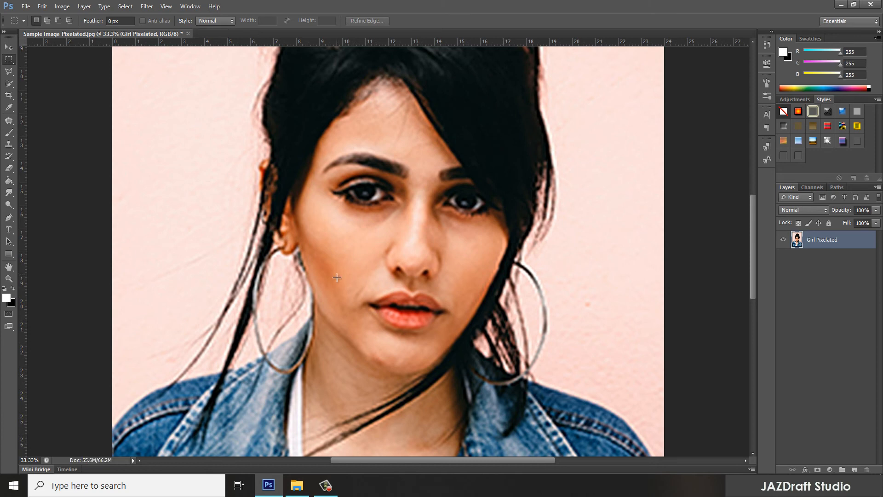
Switch to File Explorer, open the original Sample Image Pixelated in Picasa Photo Viewer and examine the face at close range
click(299, 488)
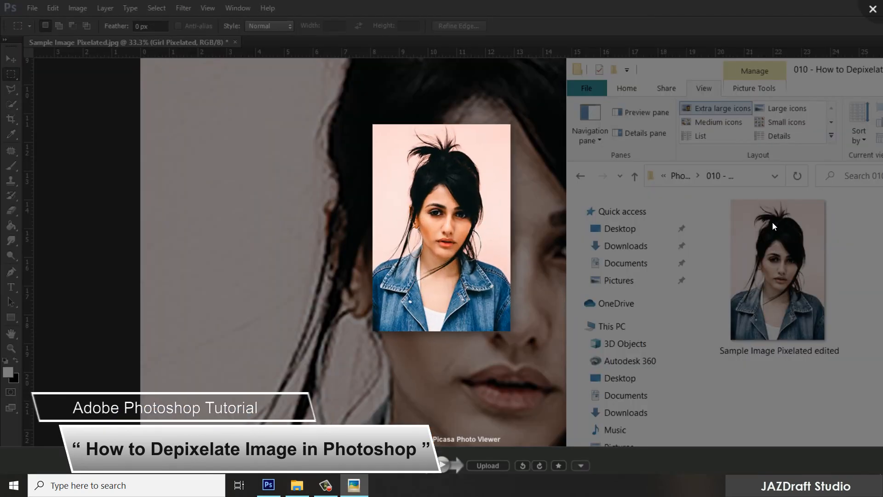
scroll(466, 247, up, 5)
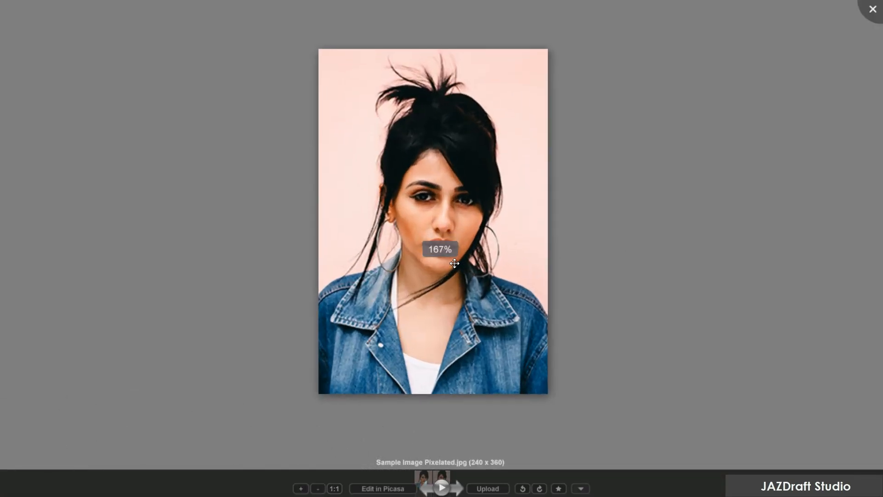
scroll(448, 204, up, 4)
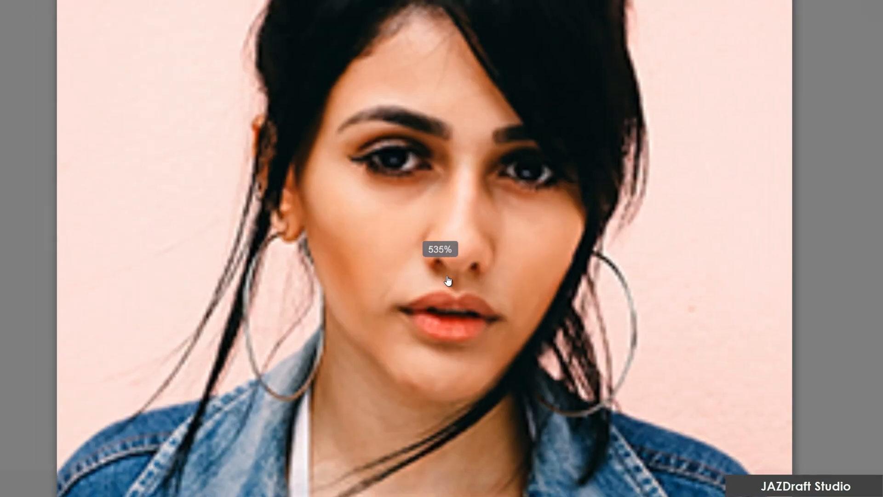
scroll(412, 152, up, 4)
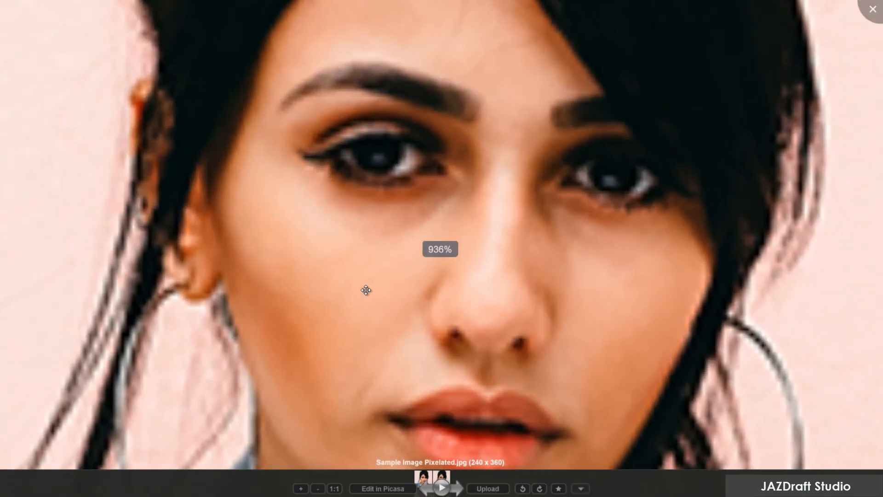
Examine Sample Image Pixelated edited in the viewer, checking the whole portrait and the facial details at close range
key(Right)
scroll(348, 248, up, 5)
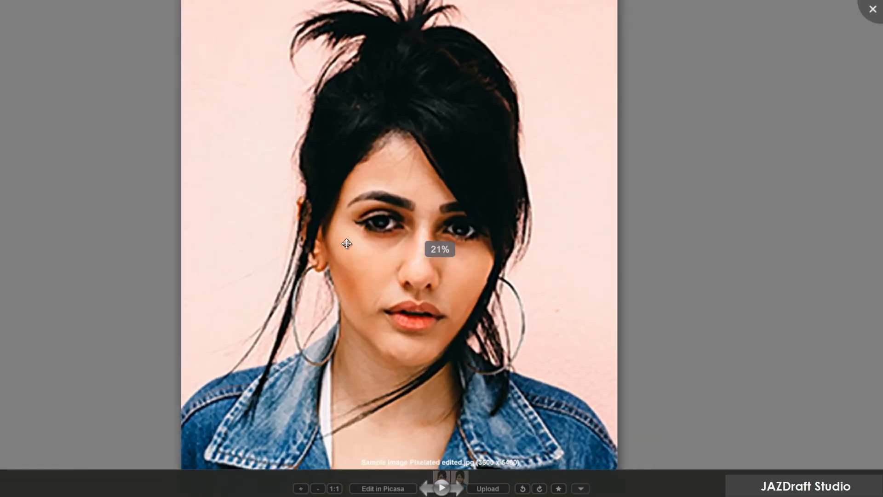
scroll(348, 247, down, 7)
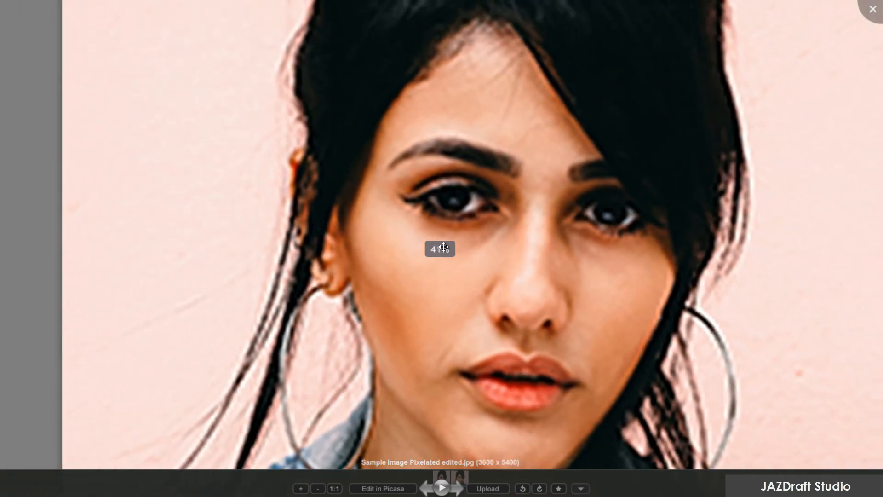
scroll(444, 248, down, 2)
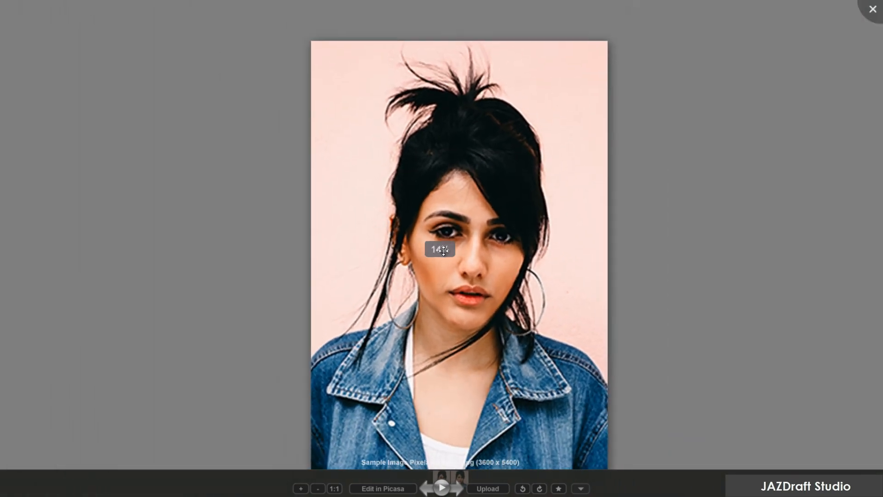
scroll(444, 249, up, 6)
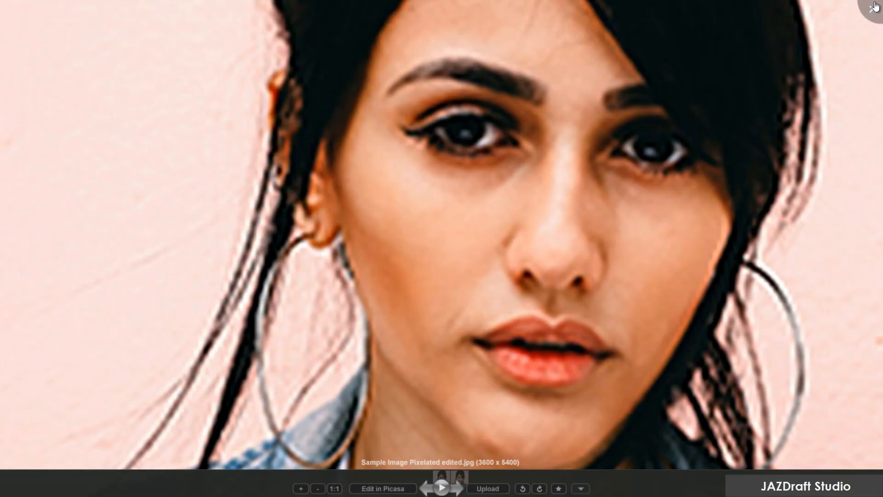
scroll(728, 154, down, 3)
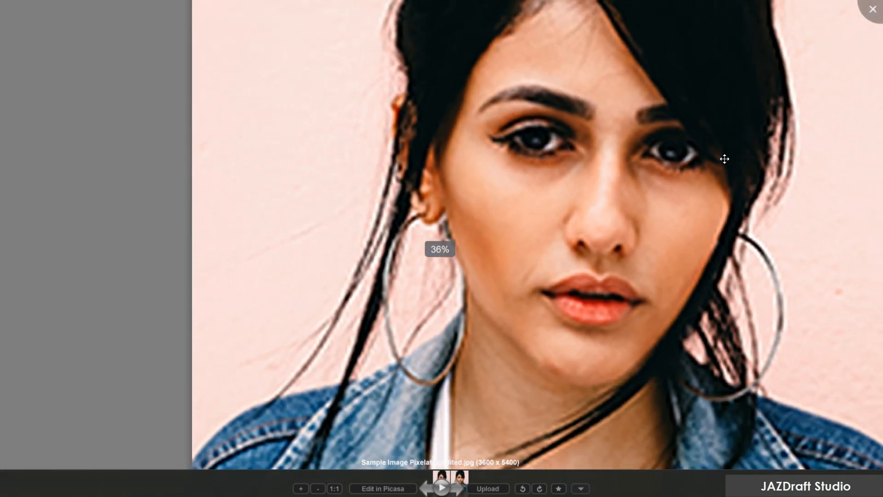
scroll(723, 158, up, 1)
Return to the original portrait, compare its facial detail with the edited version, and close the photo viewer
key(Left)
scroll(723, 157, up, 6)
scroll(722, 154, down, 3)
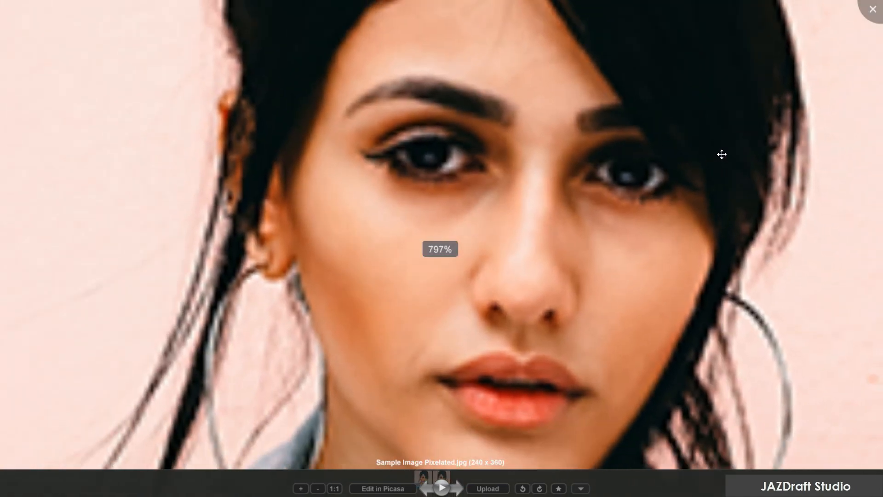
scroll(722, 154, up, 3)
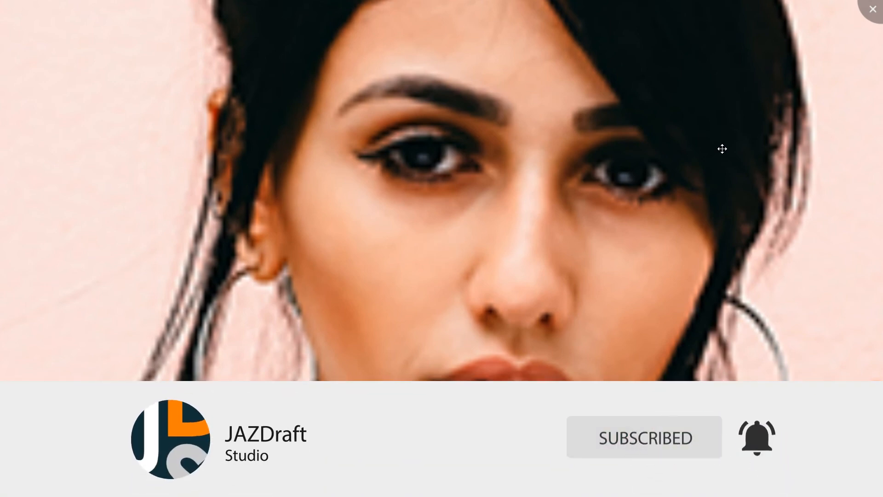
click(876, 7)
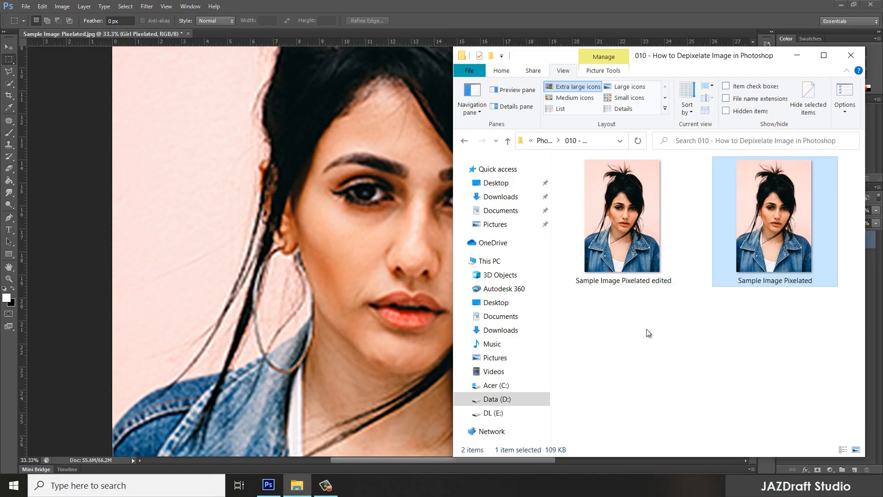